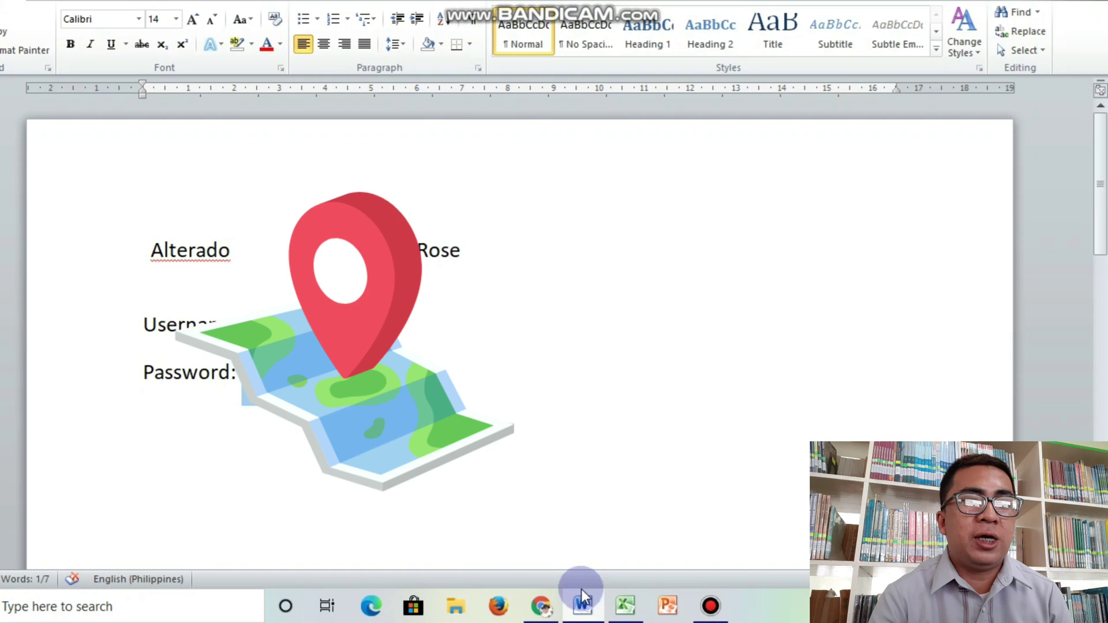
Copy the username from the Word document into the username field of the Schoology sign-in page in Chrome.
left_click_drag(384, 316, 232, 324)
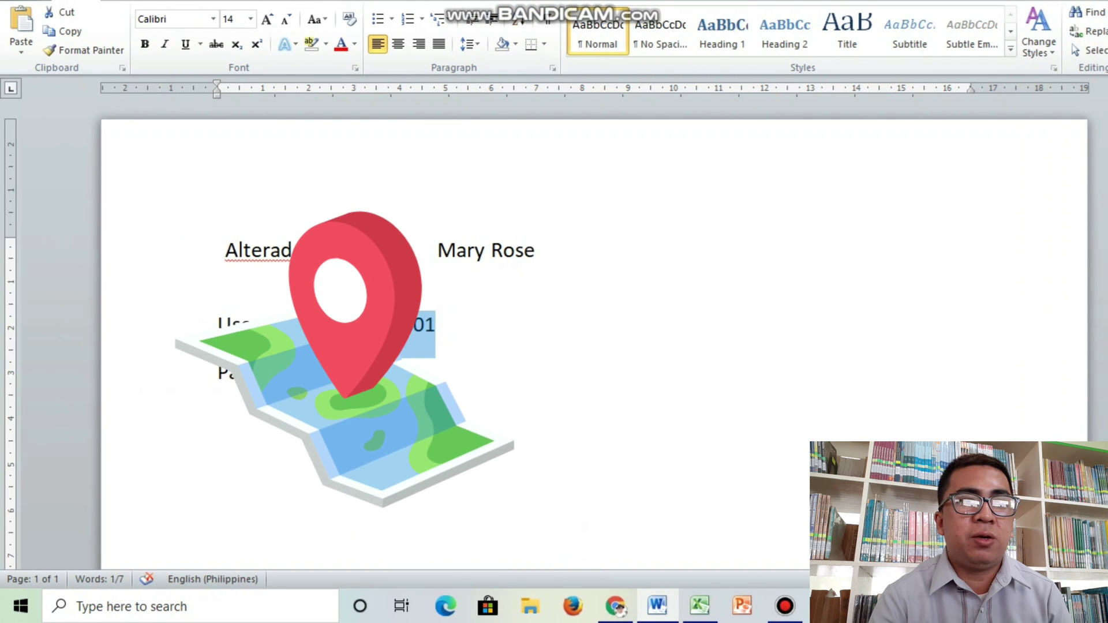
left_click(643, 450)
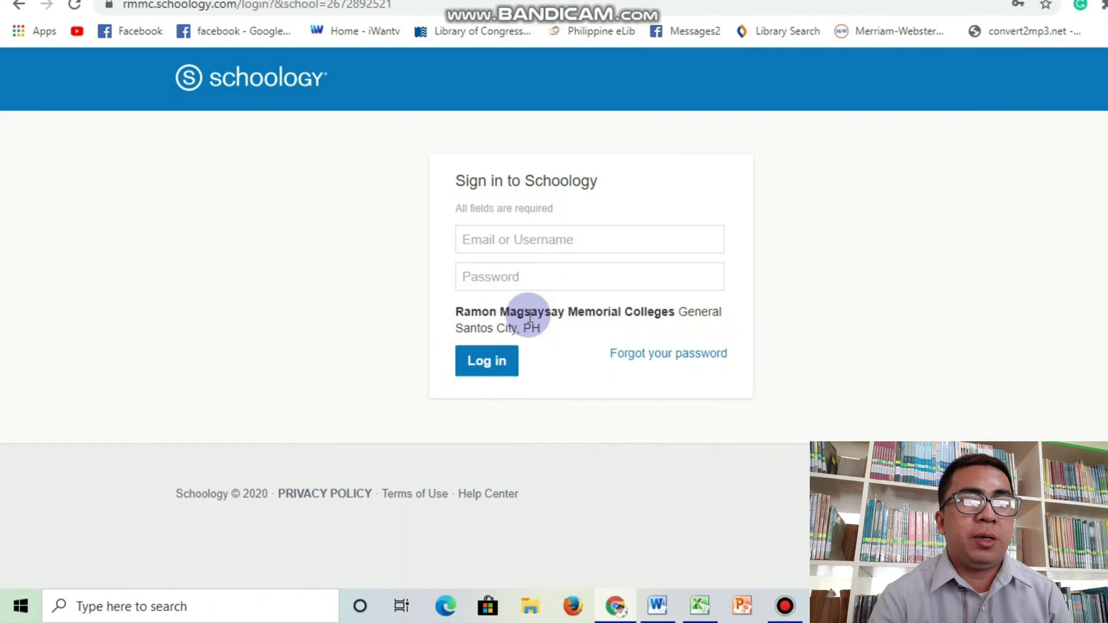
left_click(519, 239)
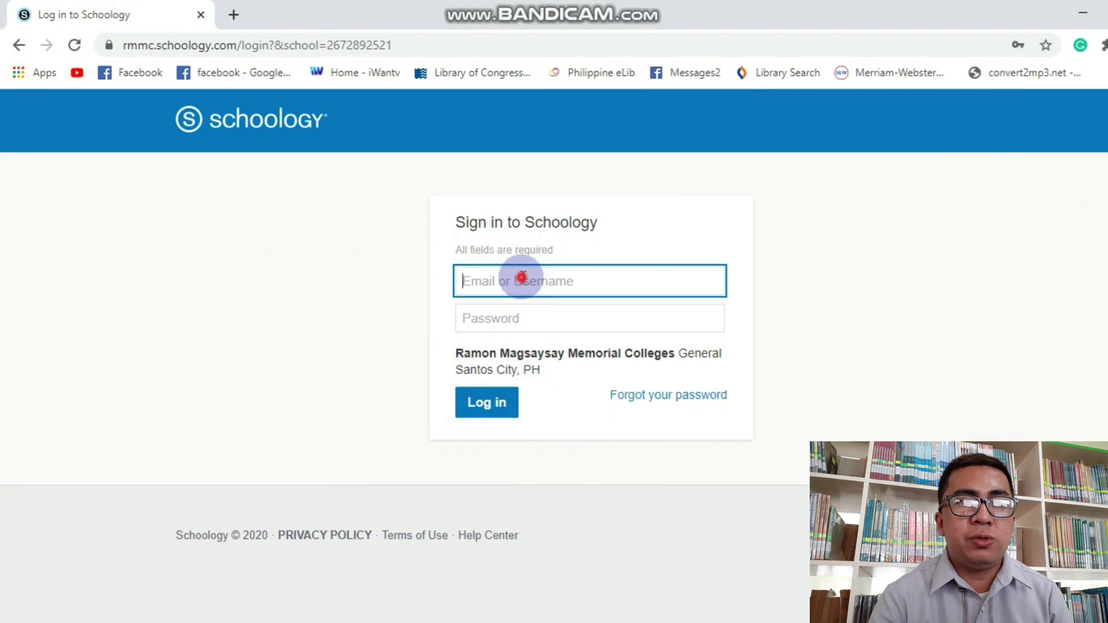
key("ctrl+v")
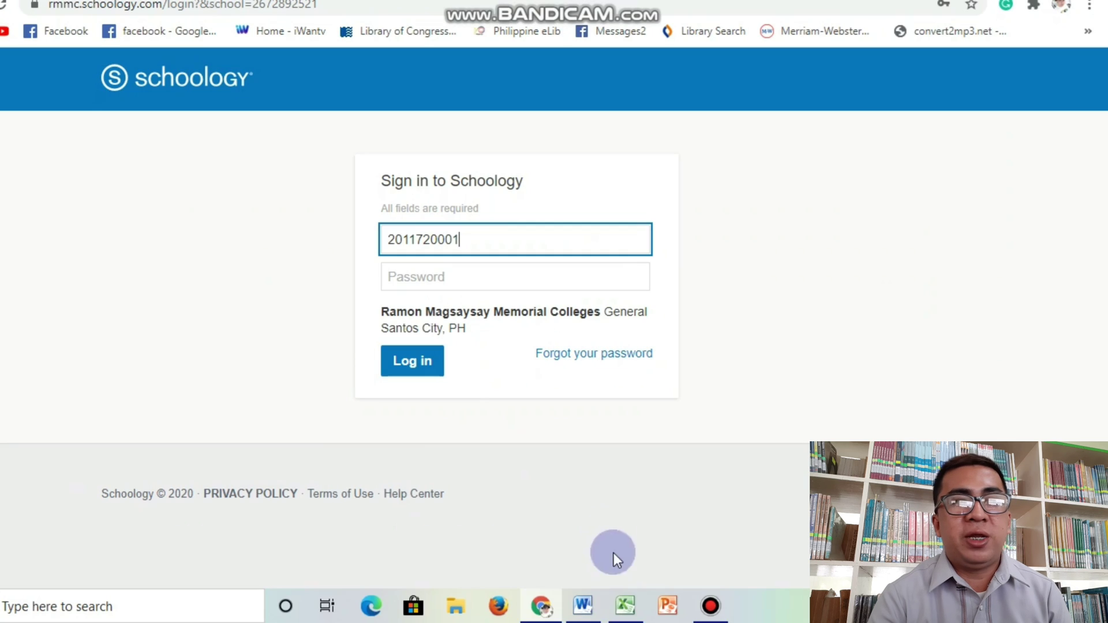
Copy the account password from the Word document into the Schoology sign-in form's password field and log in.
left_click(583, 605)
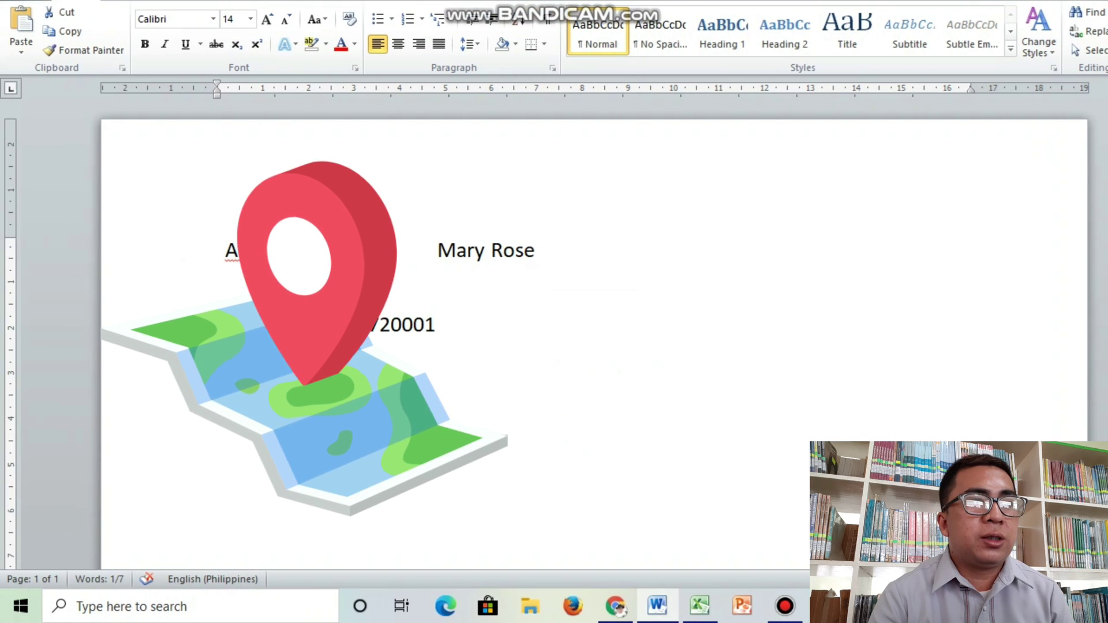
left_click(657, 604)
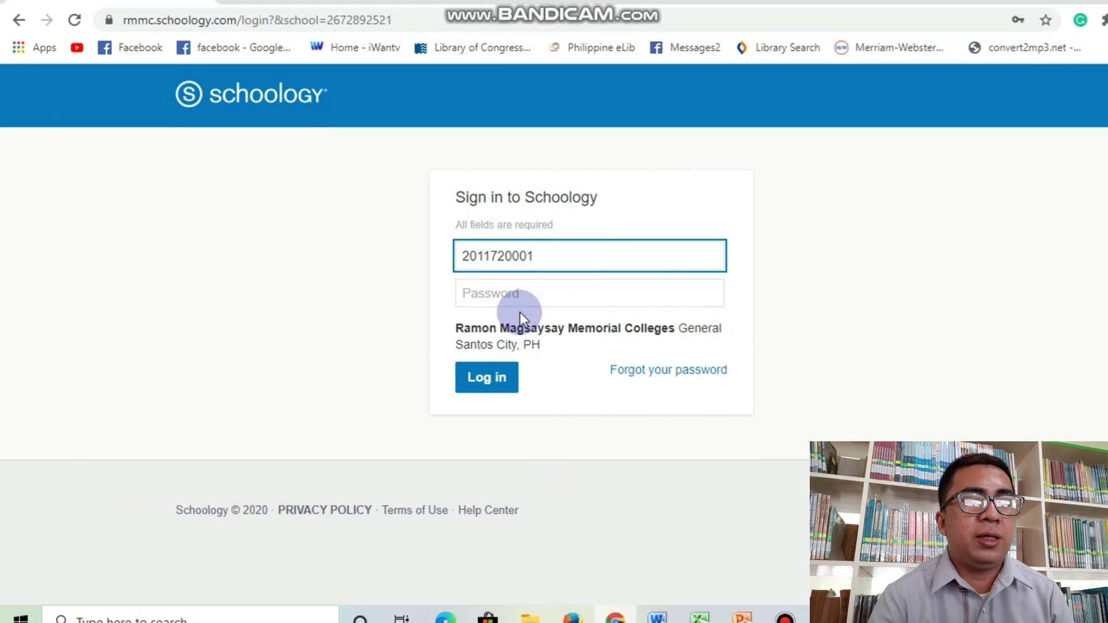
left_click(443, 283)
key("ctrl+v")
left_click(497, 388)
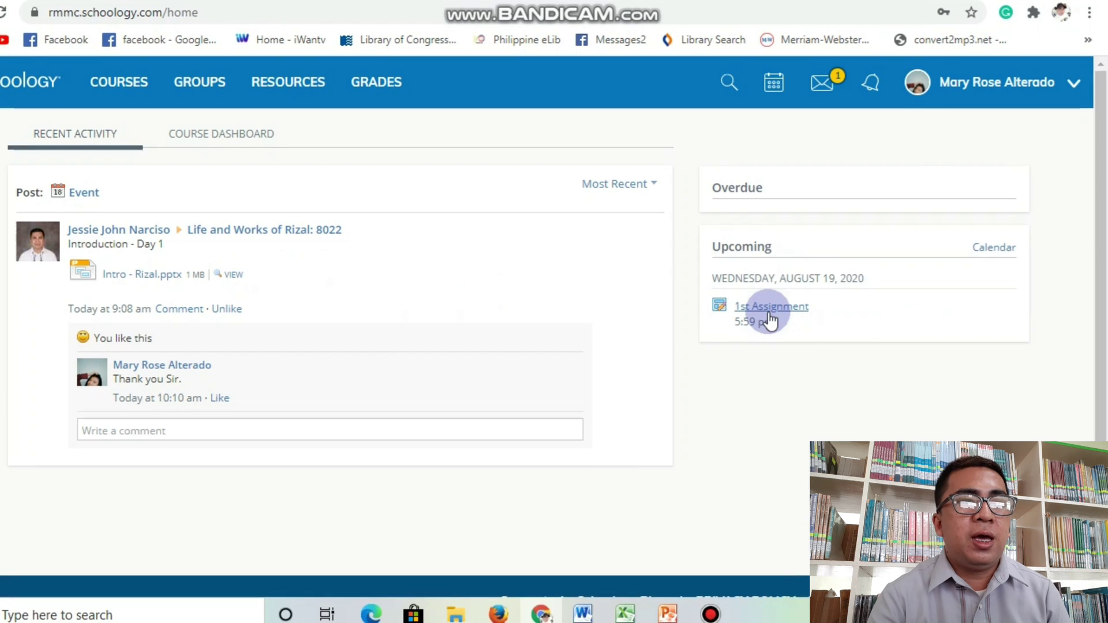
Open the signed-in student's account settings and go to the account password section.
mouse_move(771, 319)
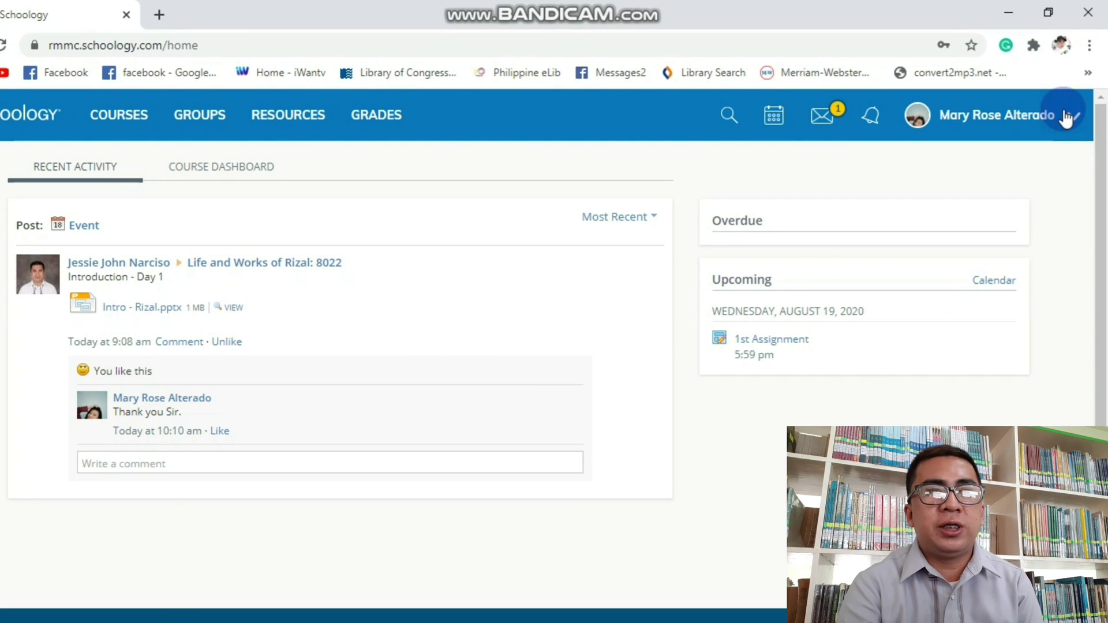
left_click(1065, 118)
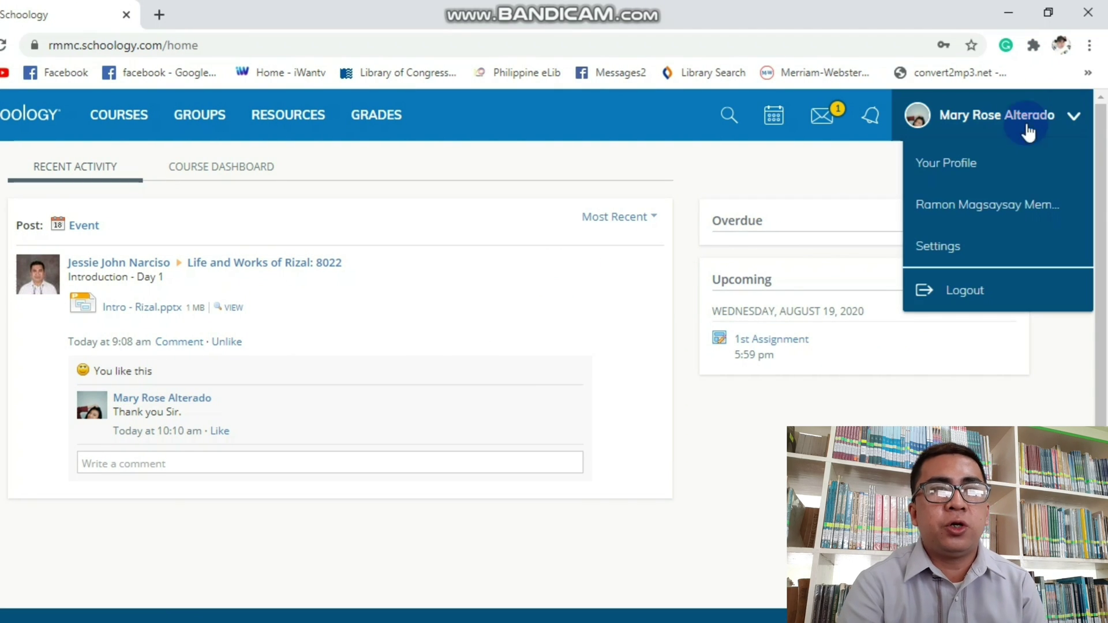
left_click(973, 252)
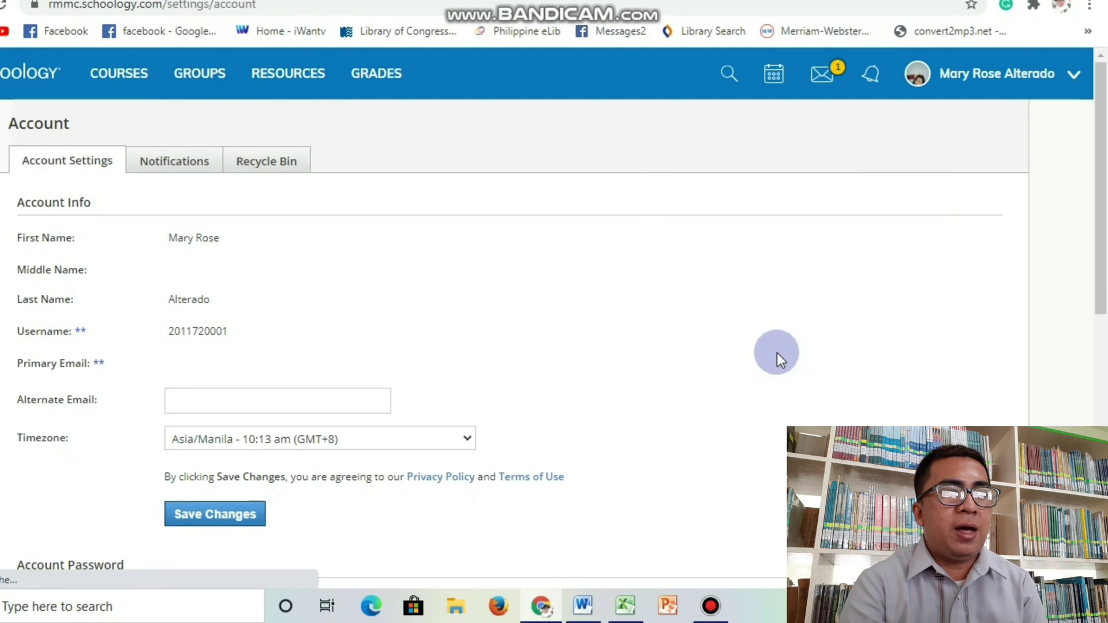
scroll(777, 352, "down", 4)
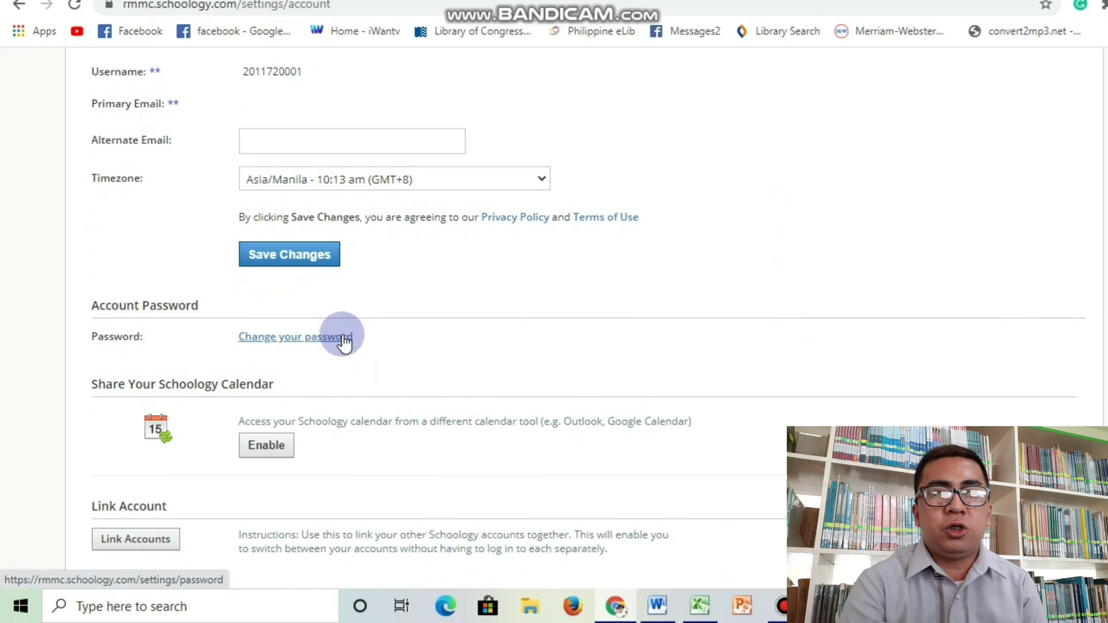
Try to change the account password by entering a new password and its confirmation.
left_click(343, 337)
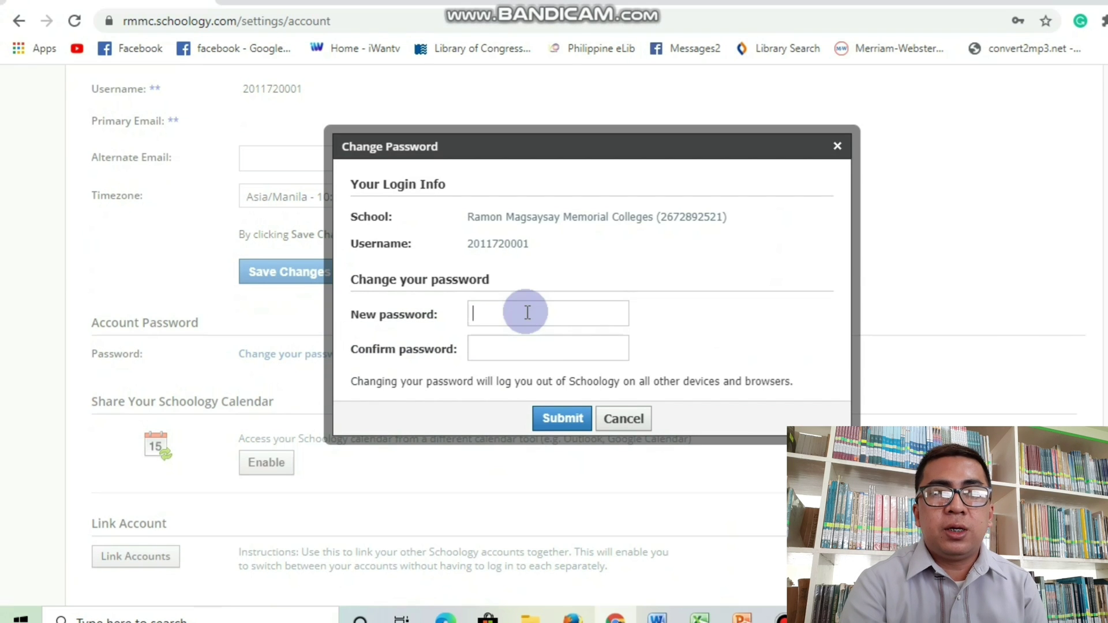
type("••••••••••")
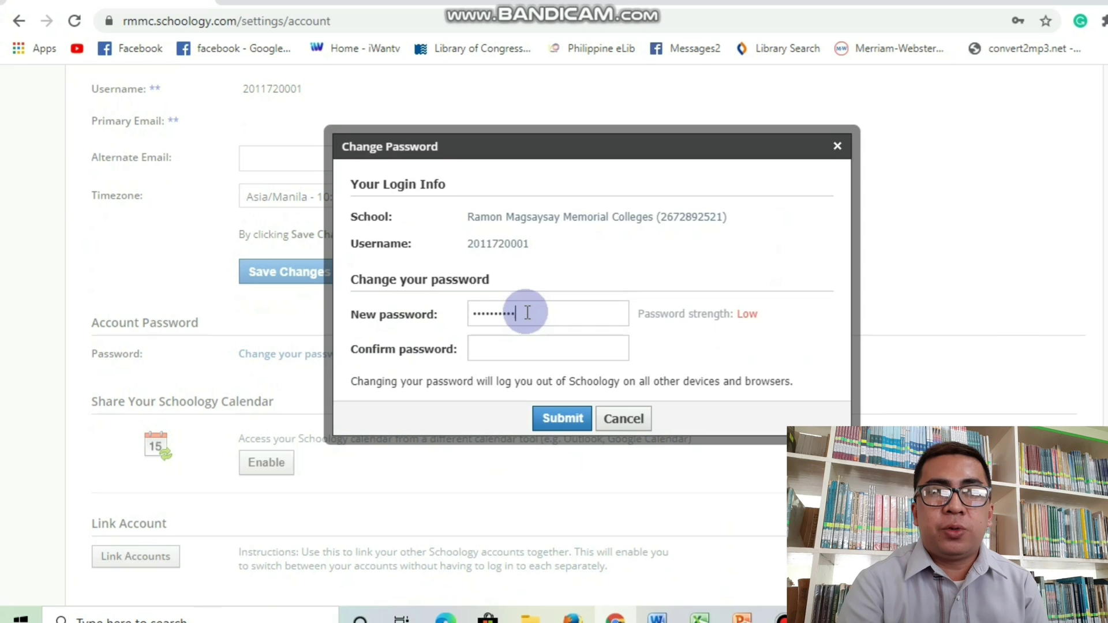
left_click(527, 330)
type("•••••••••")
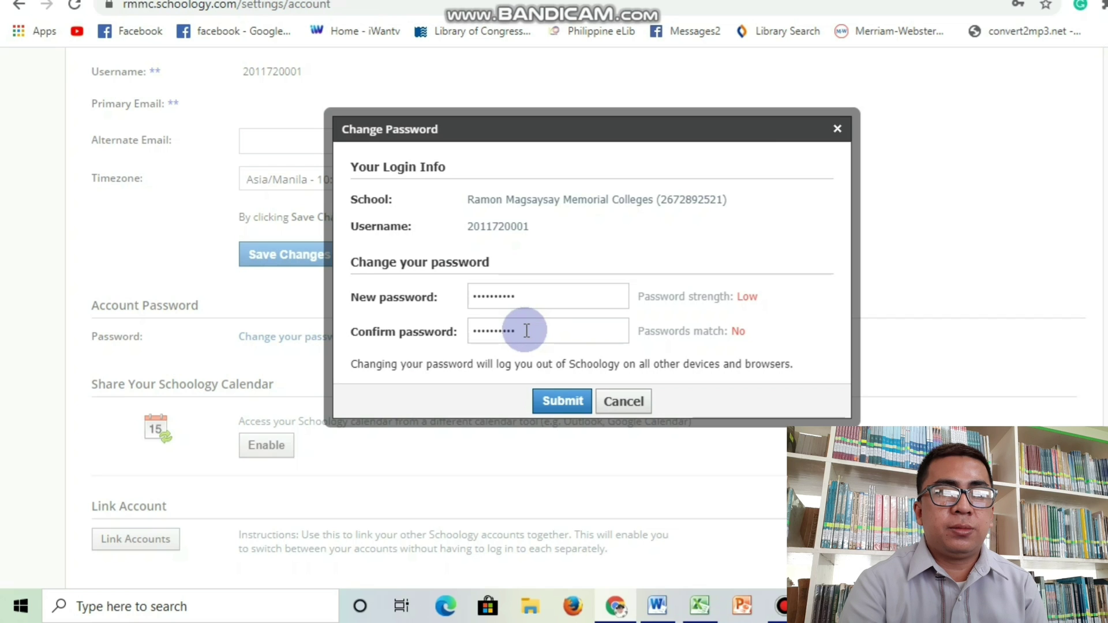
left_click(556, 404)
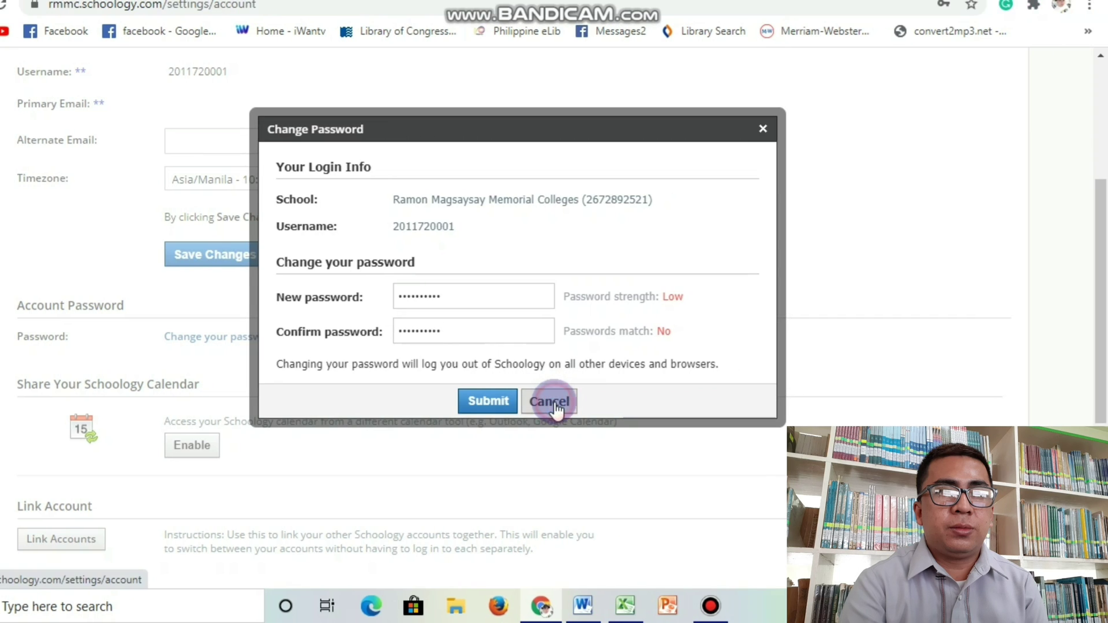
Save the account settings and decline the browser's offer to update the stored password.
scroll(555, 402, "down", 5)
left_click(240, 398)
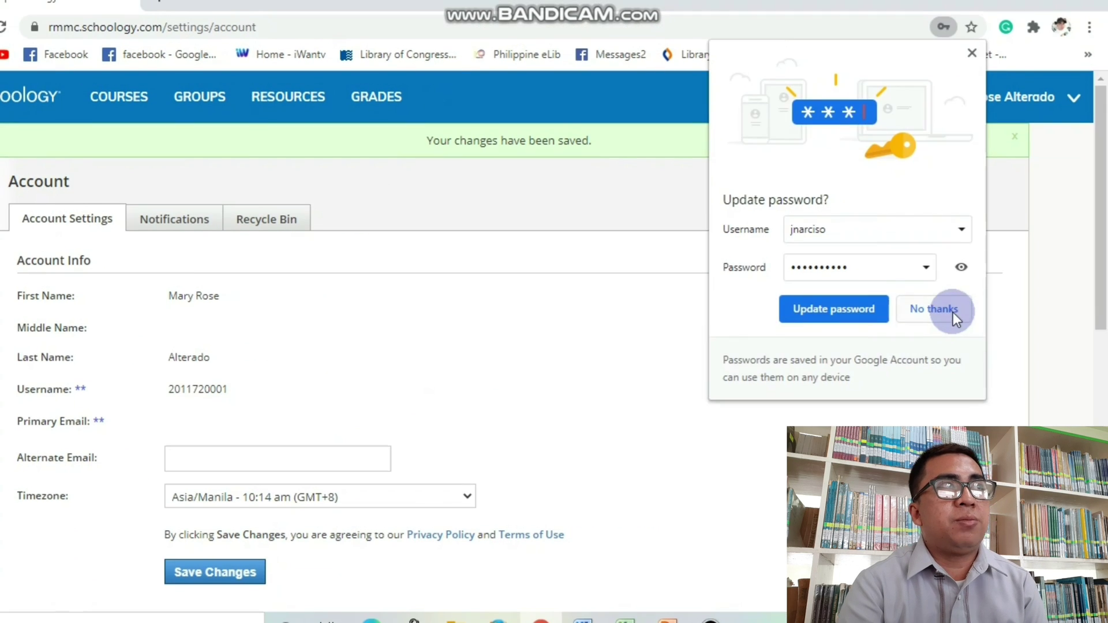
left_click(1016, 286)
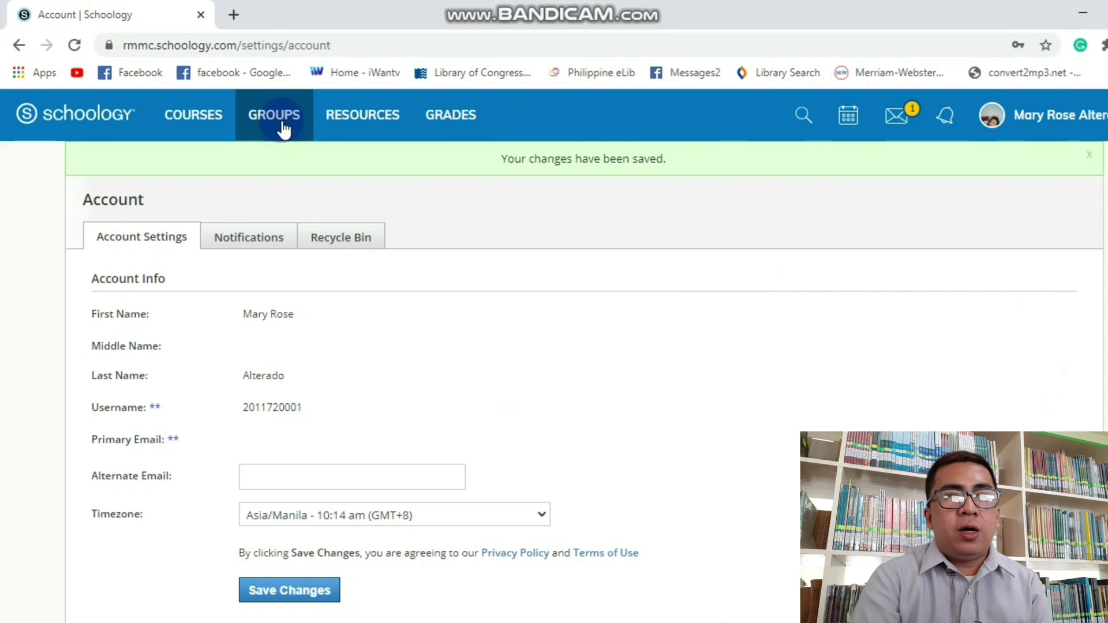
Open the Life and Works of Rizal course and view the Introduction - Day 1 post and its comment field in the updates.
left_click(131, 87)
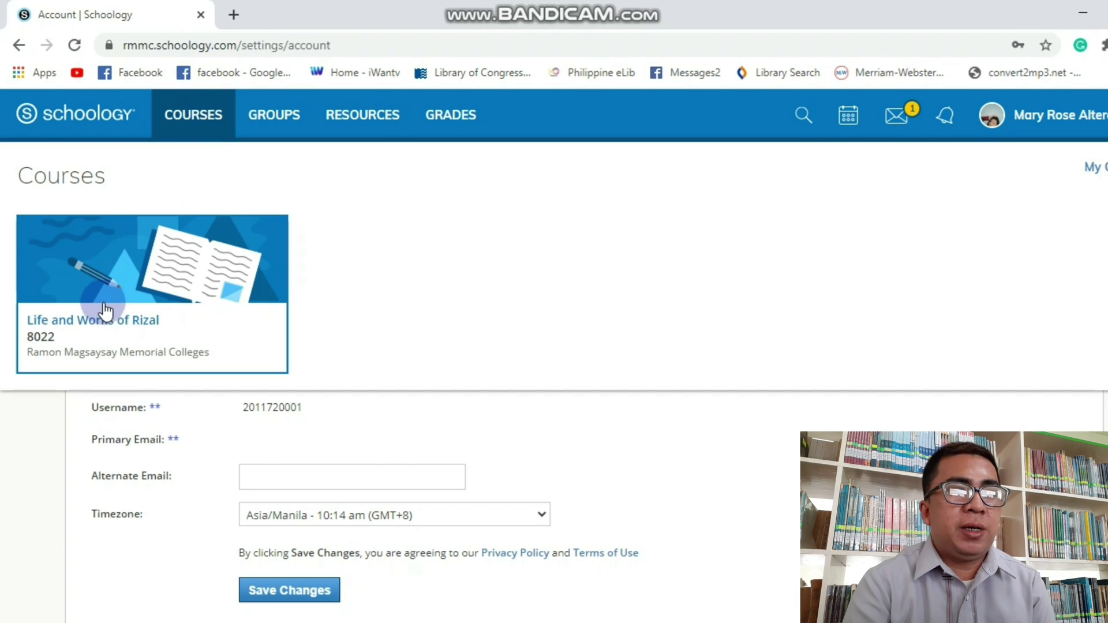
left_click(110, 327)
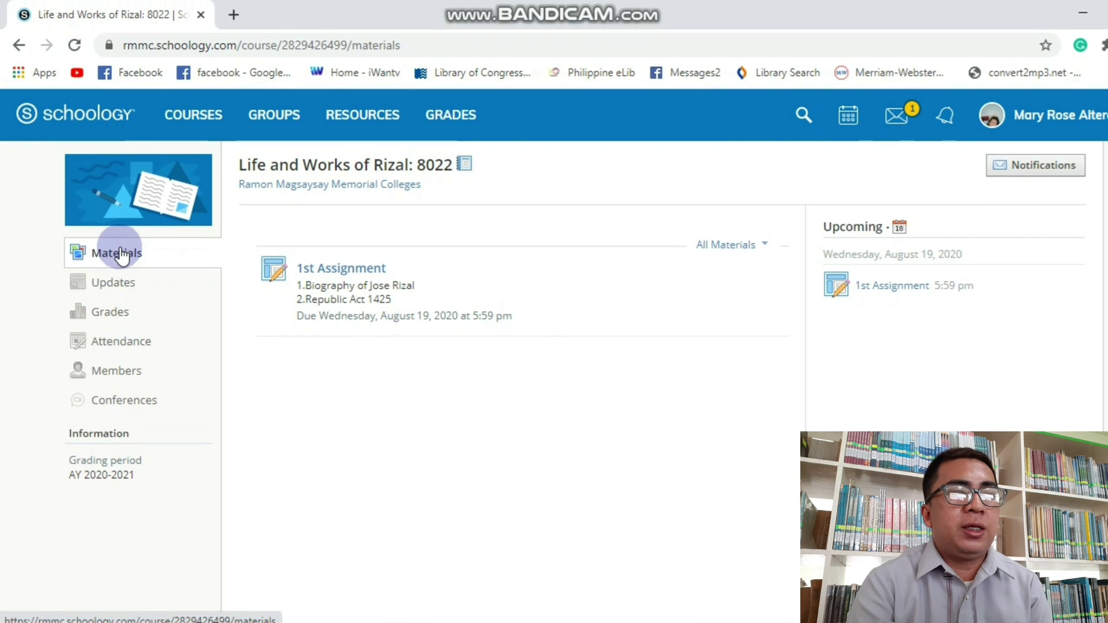
left_click(131, 288)
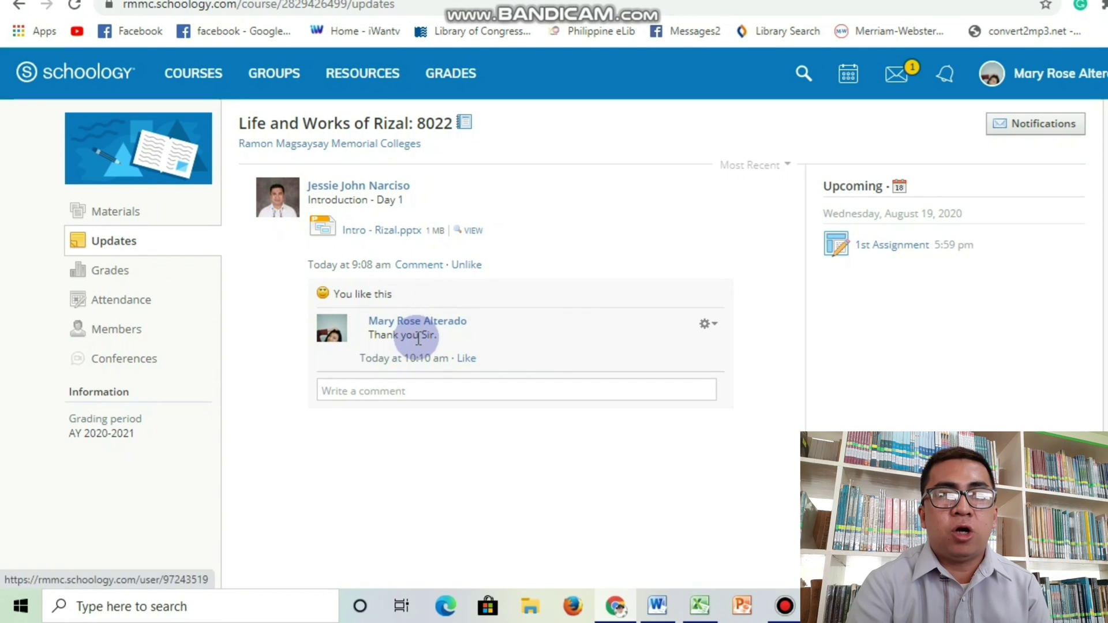
left_click(428, 383)
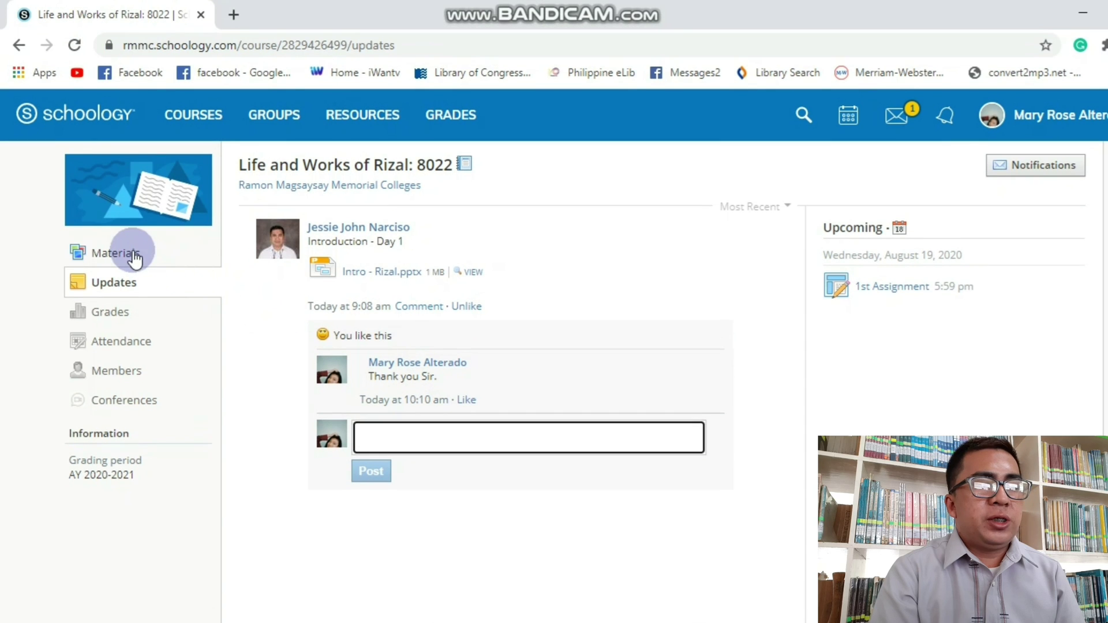
Open the 1st Assignment from the course materials and activate its comment field.
left_click(129, 212)
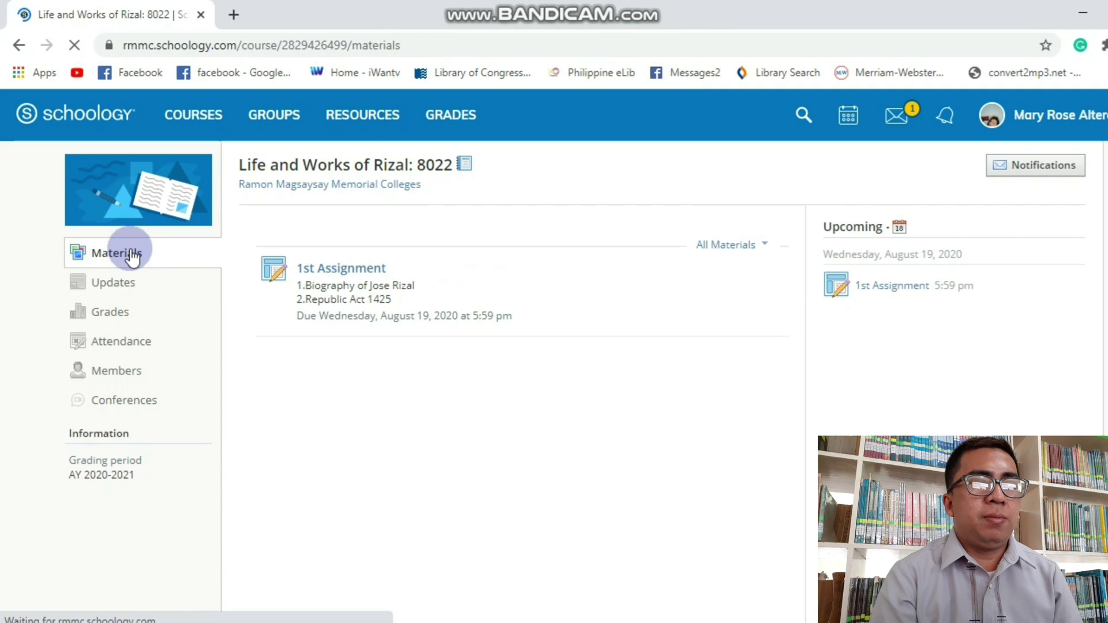
left_click(349, 272)
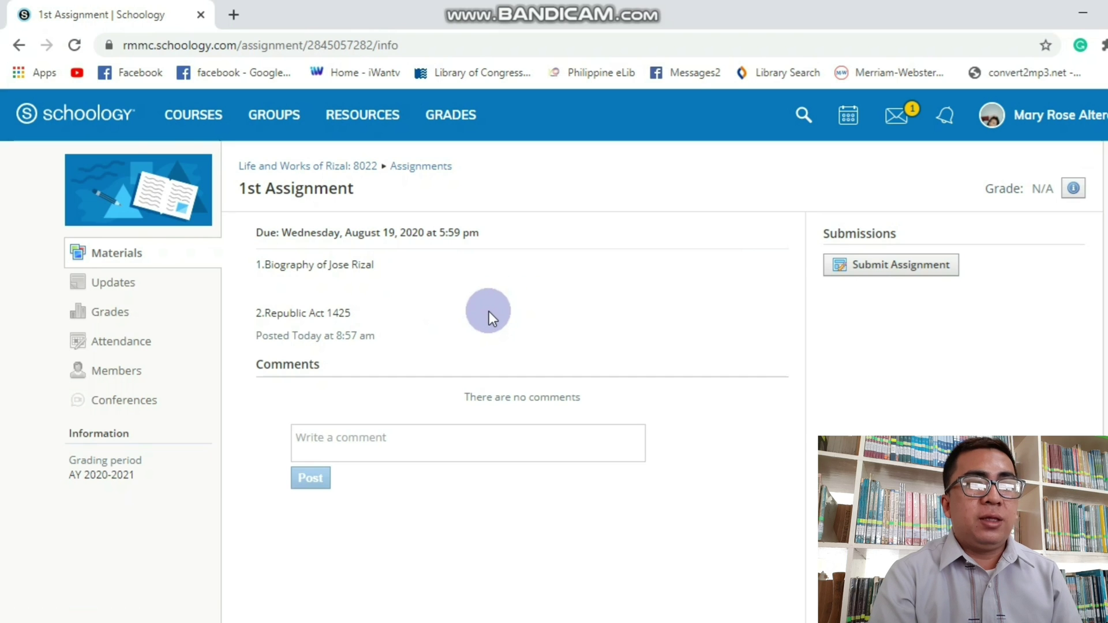
left_click(443, 441)
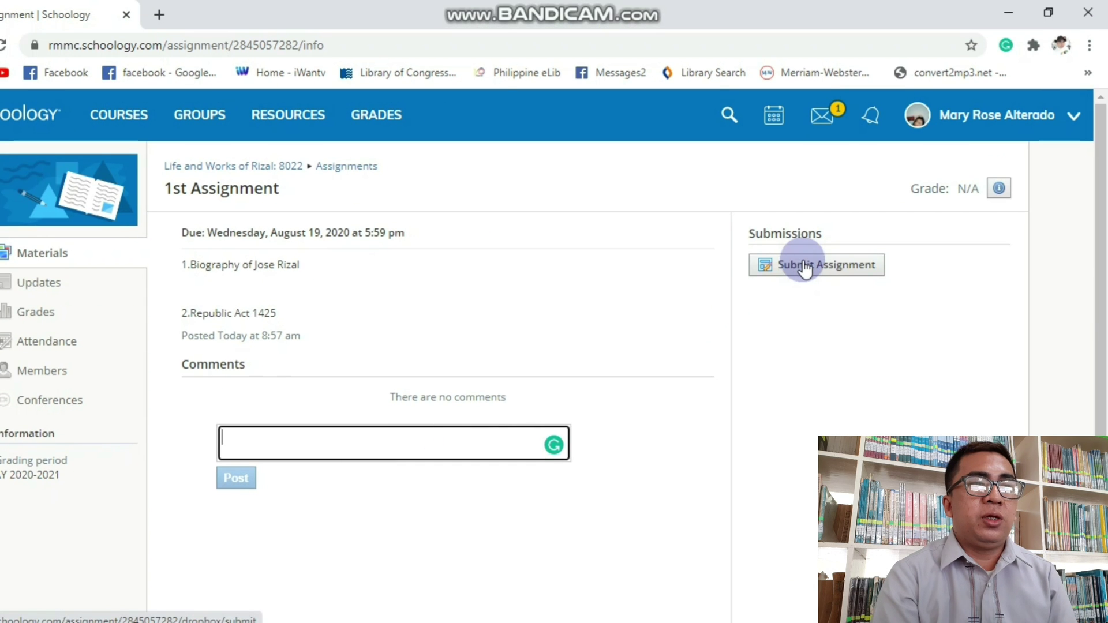
Start a submission for the 1st Assignment and enter the comment "thanks sir." for the upload.
left_click(878, 219)
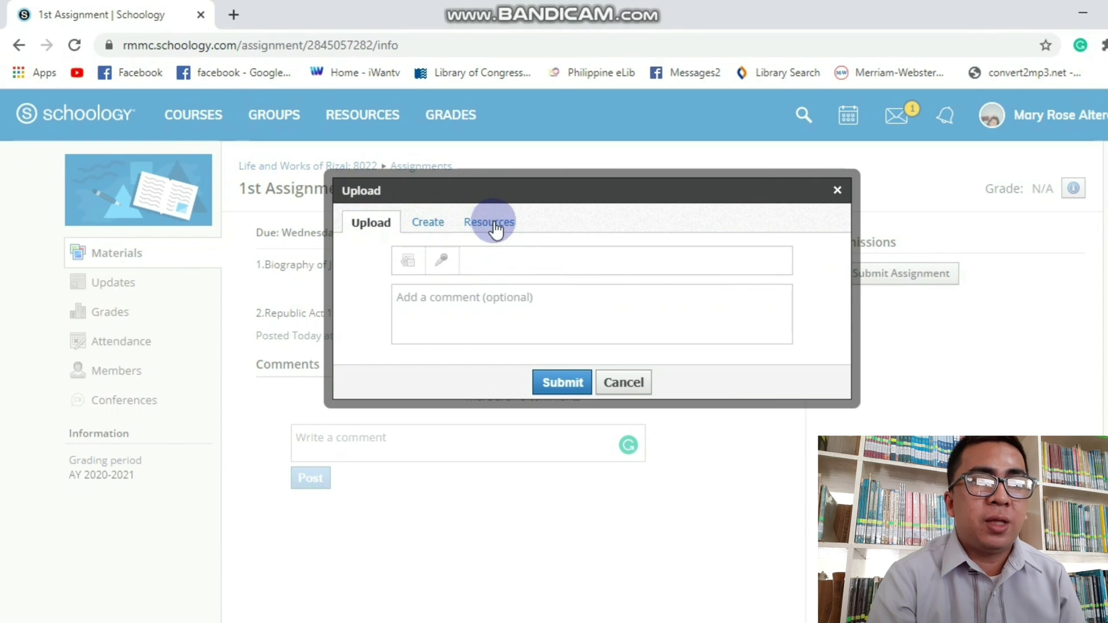
left_click(411, 265)
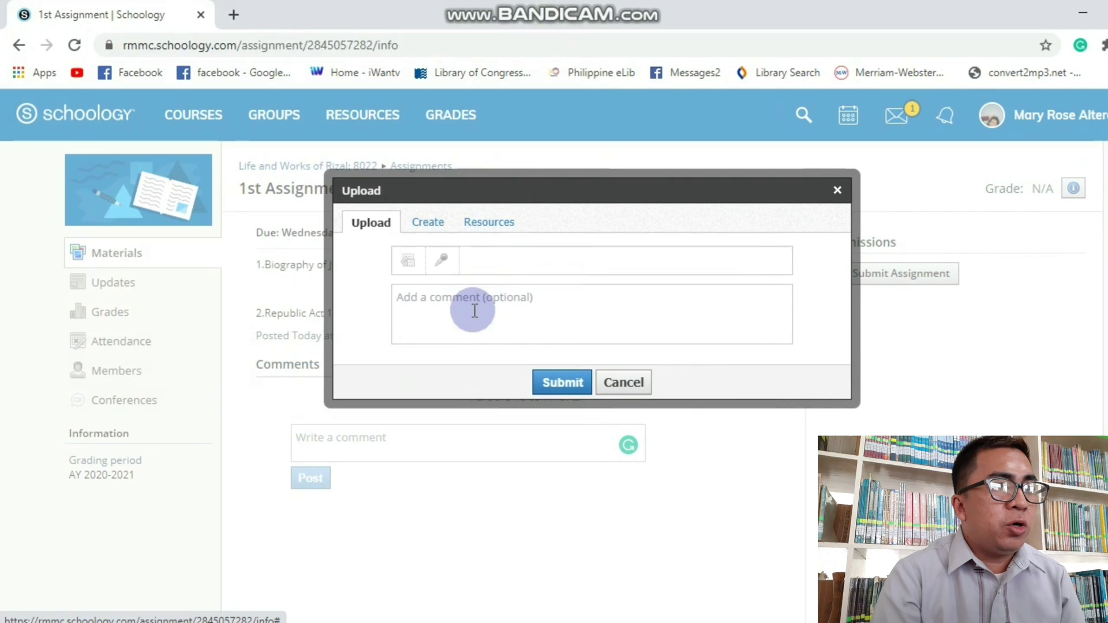
left_click(467, 305)
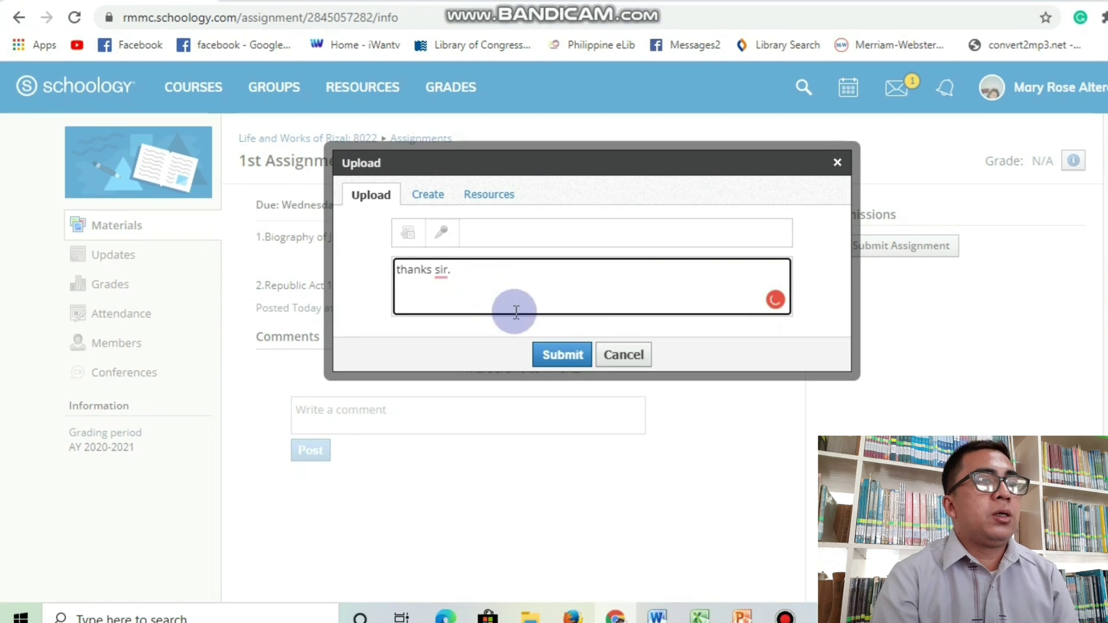
left_click(555, 383)
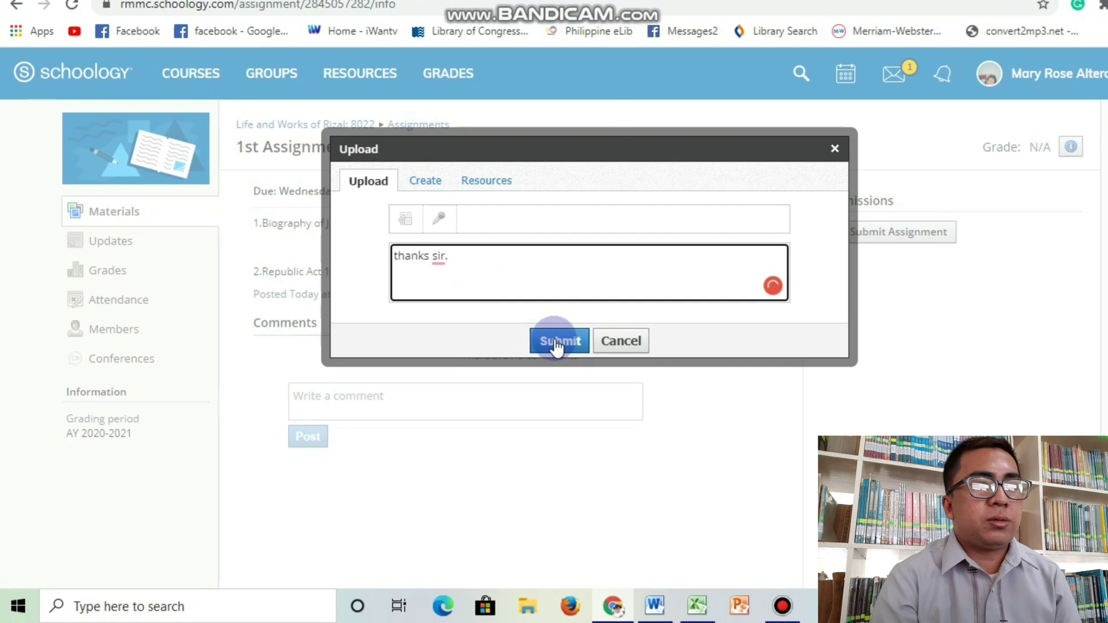
Switch to creating the submission as written text and enter the heading "Biography of Dr. Jose Rizal" followed by a new line.
left_click(437, 185)
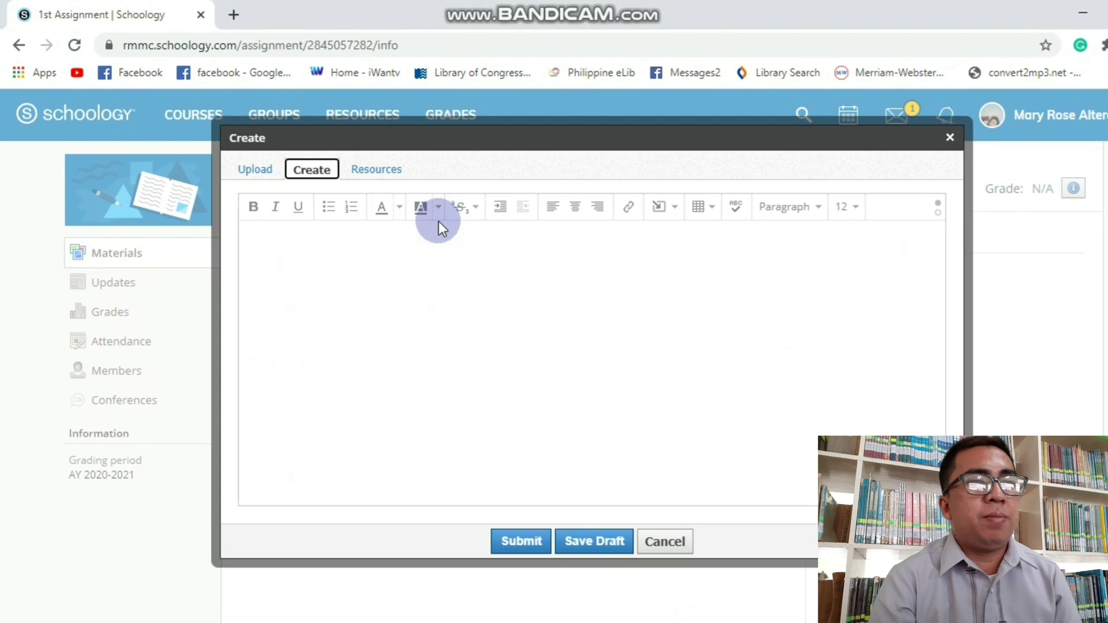
left_click(442, 261)
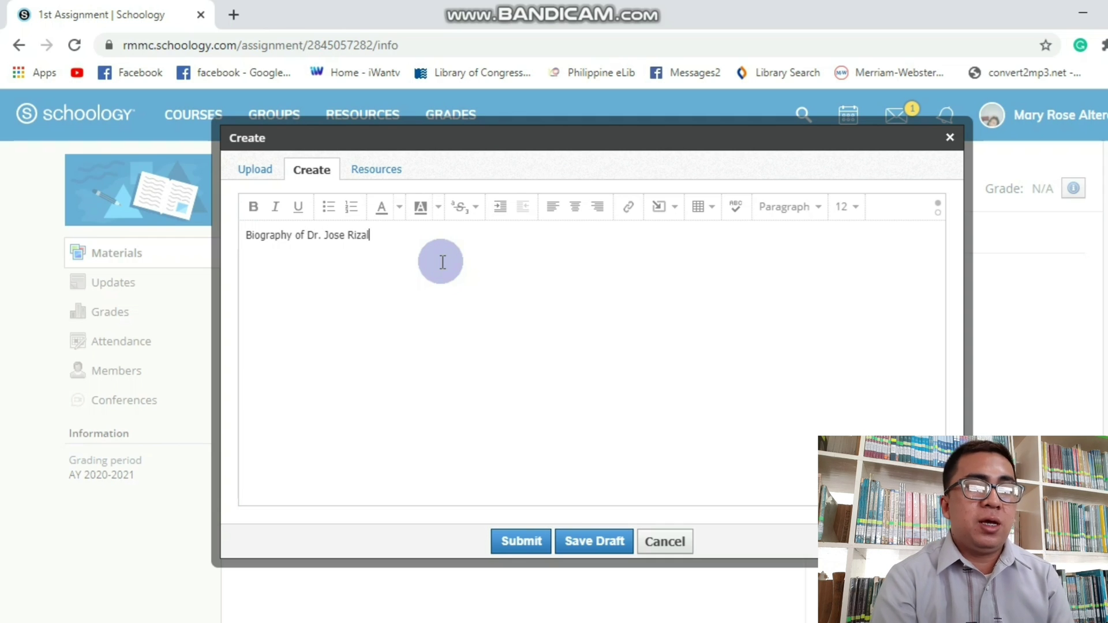
key("Return")
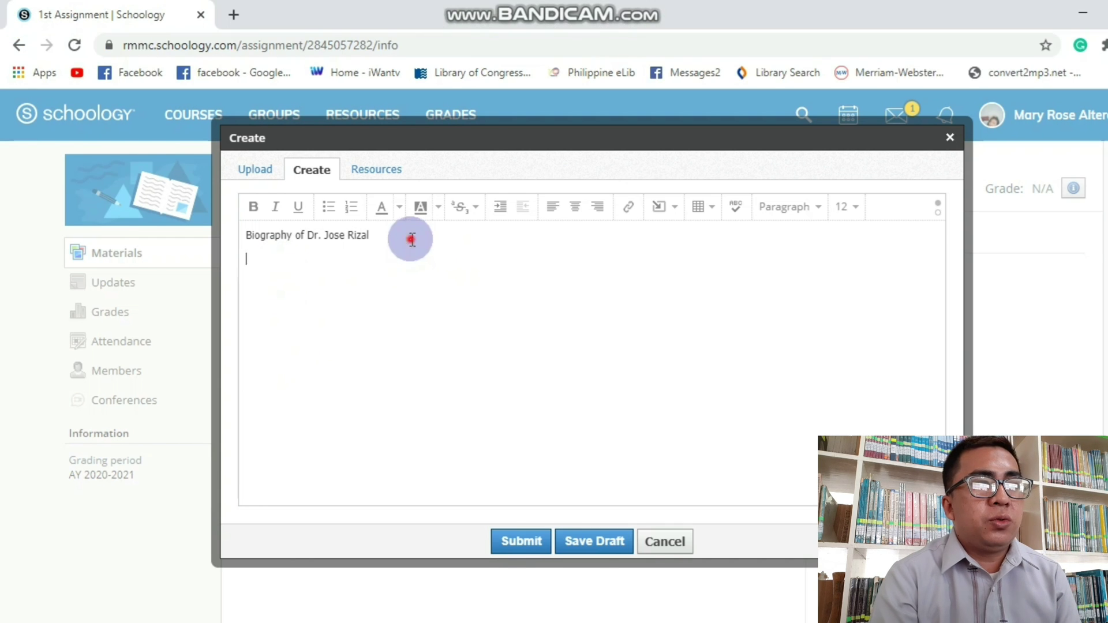
Color the heading "Biography of Dr. Jose Rizal" orange.
left_click_drag(408, 237, 192, 222)
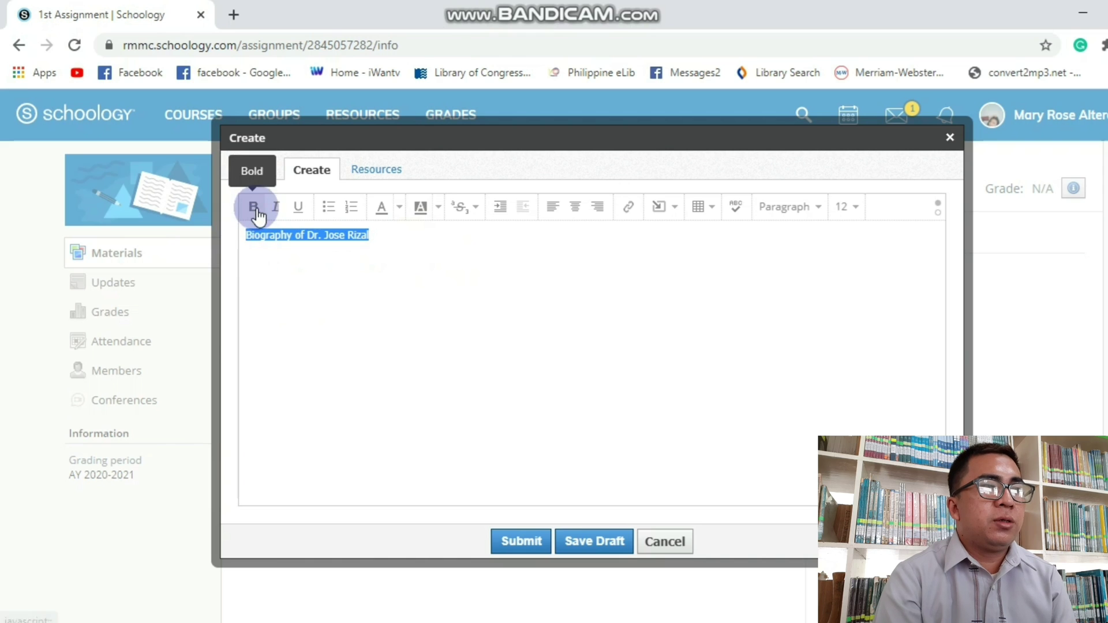
left_click(398, 214)
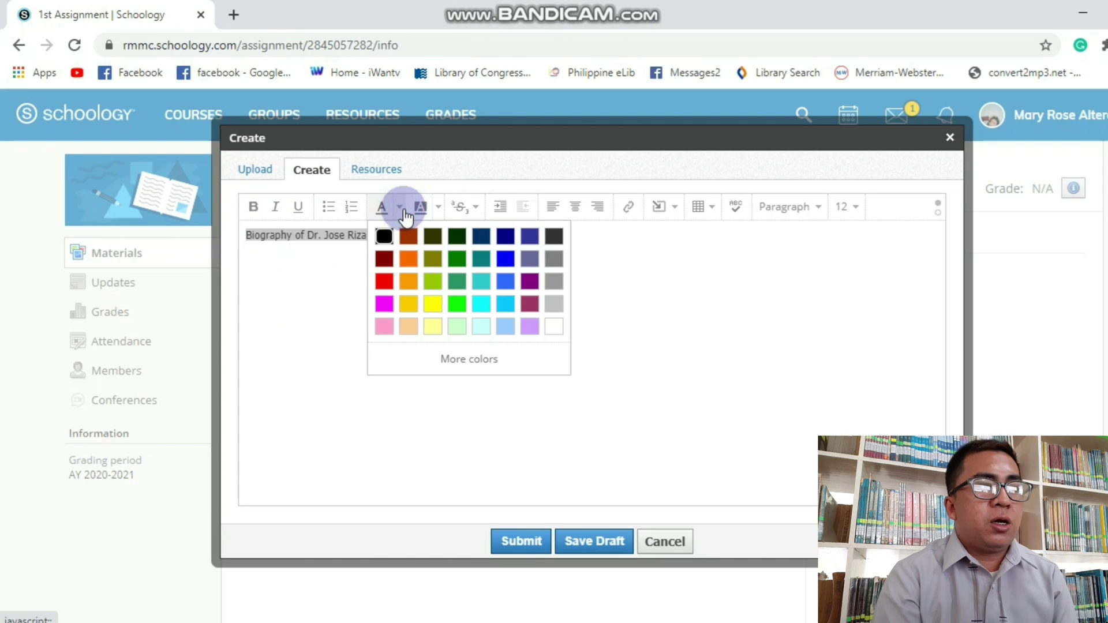
left_click(410, 262)
left_click(408, 255)
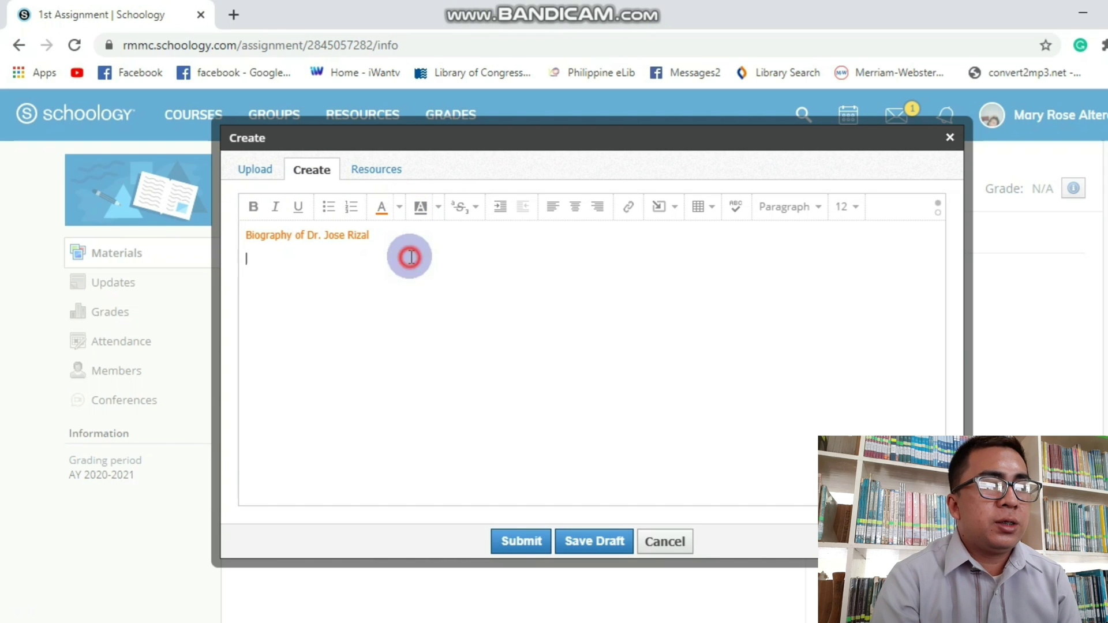
Center the heading "Biography of Dr. Jose Rizal" in the written submission and look at the available text colors.
left_click(387, 241)
left_click_drag(387, 240, 194, 238)
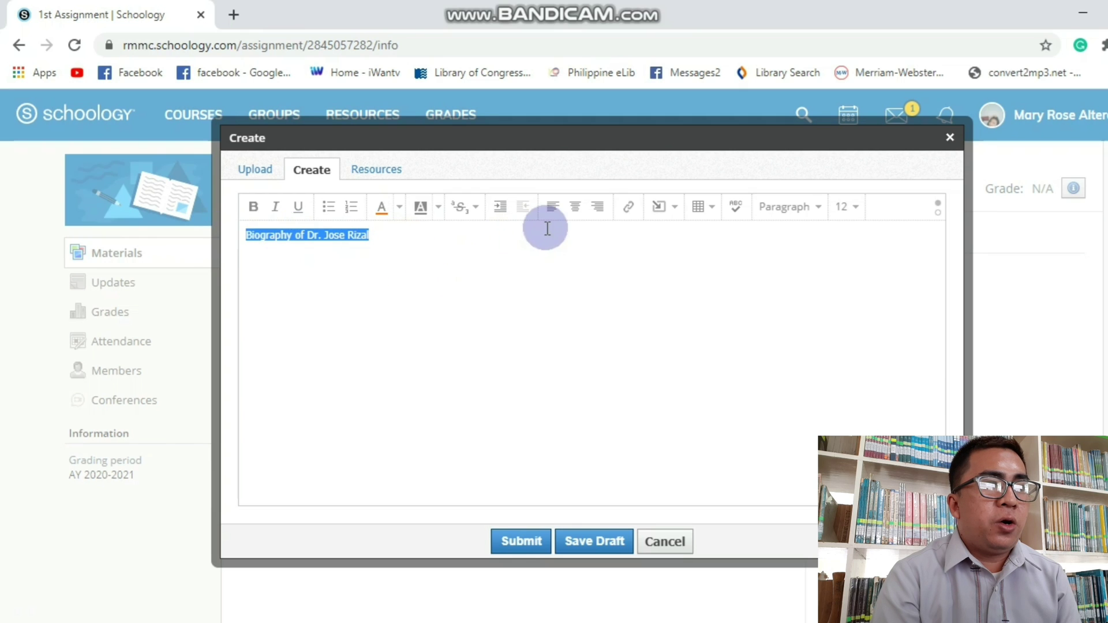
left_click(574, 208)
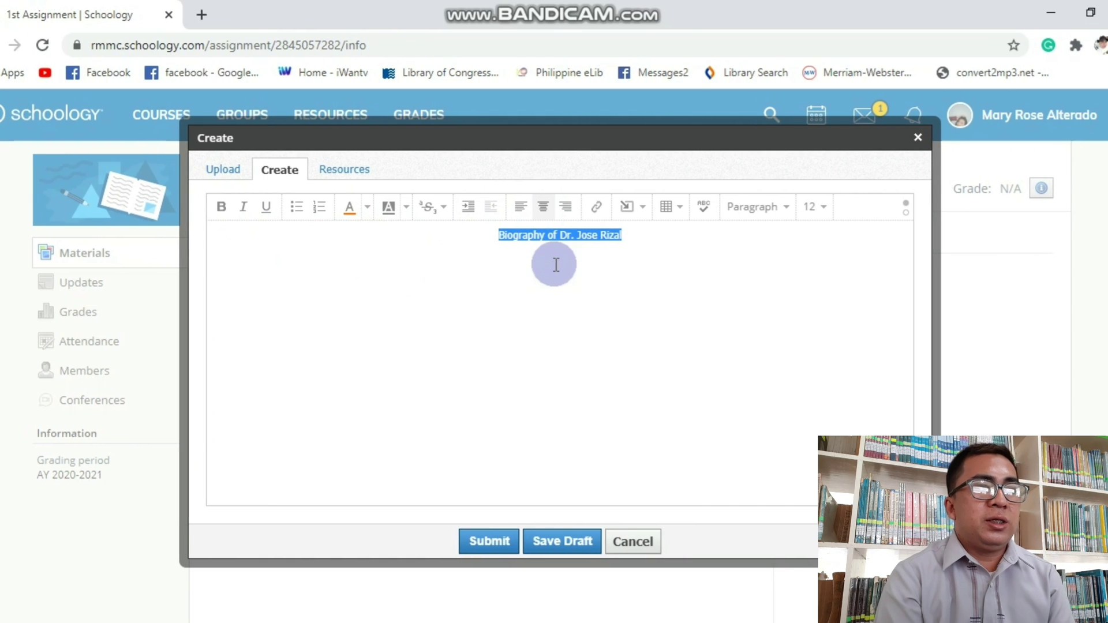
left_click(366, 206)
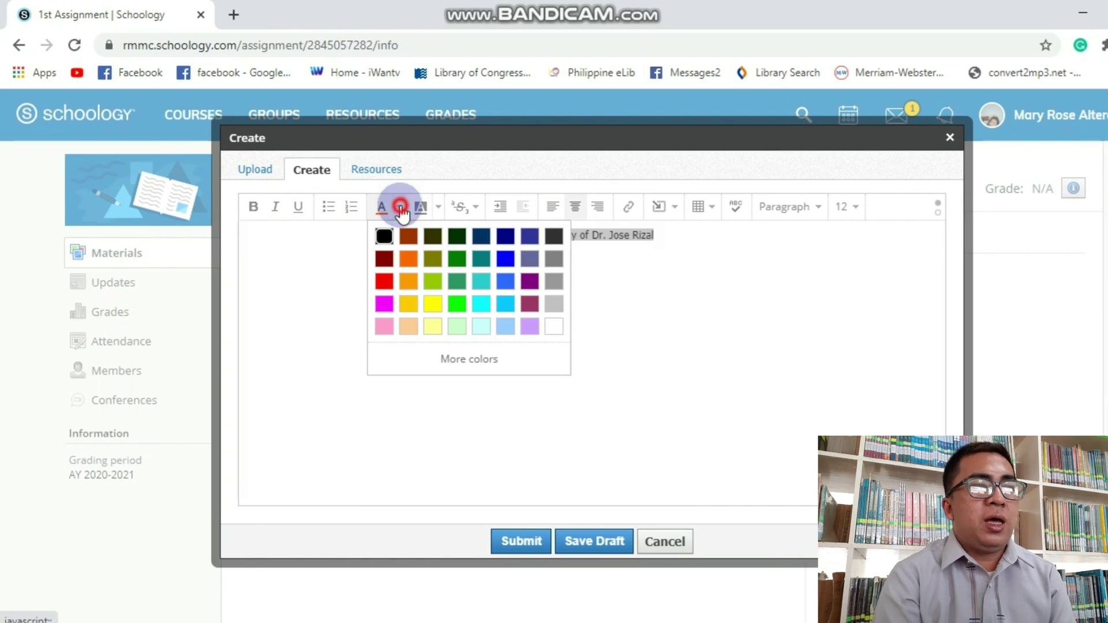
left_click(367, 207)
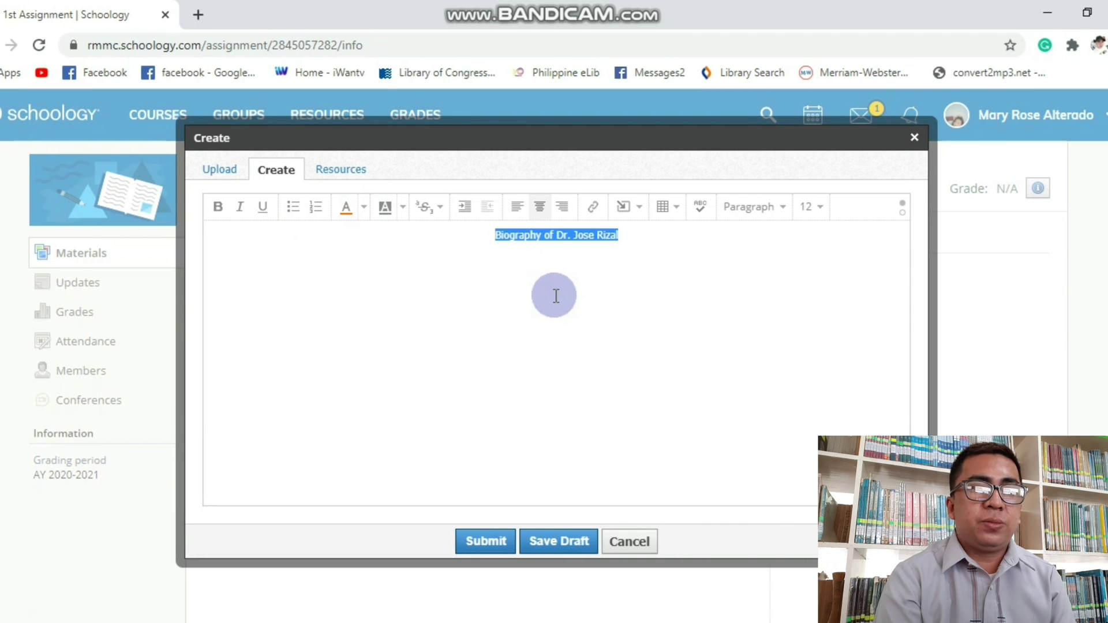
View the Home collection of personal resources as a submission source, return to the upload form and cancel the submission.
left_click(344, 172)
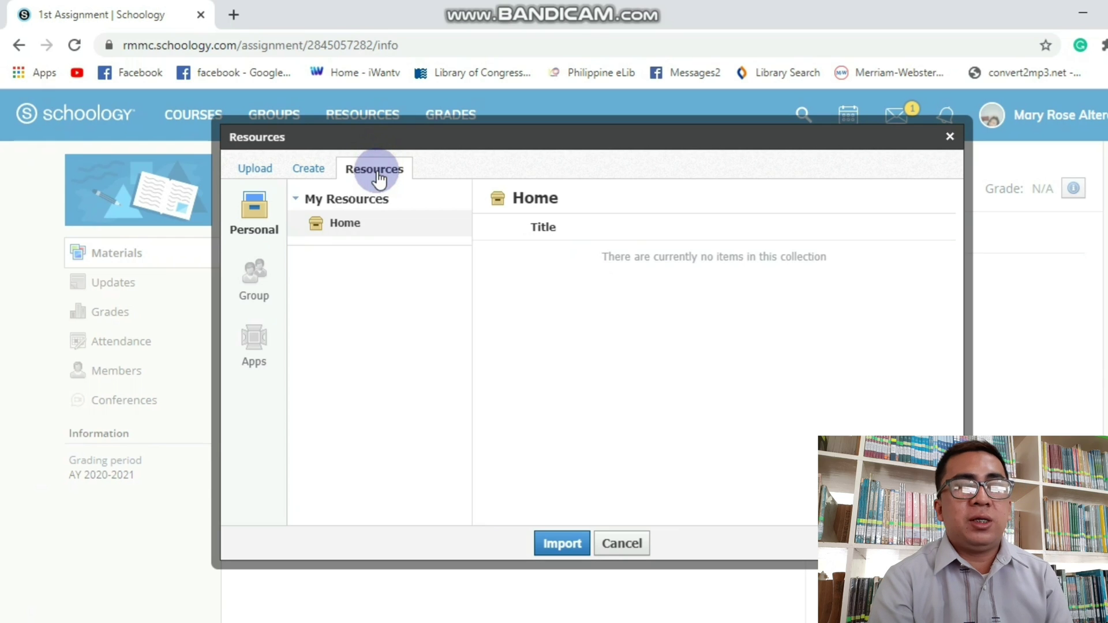
left_click(370, 231)
left_click(266, 168)
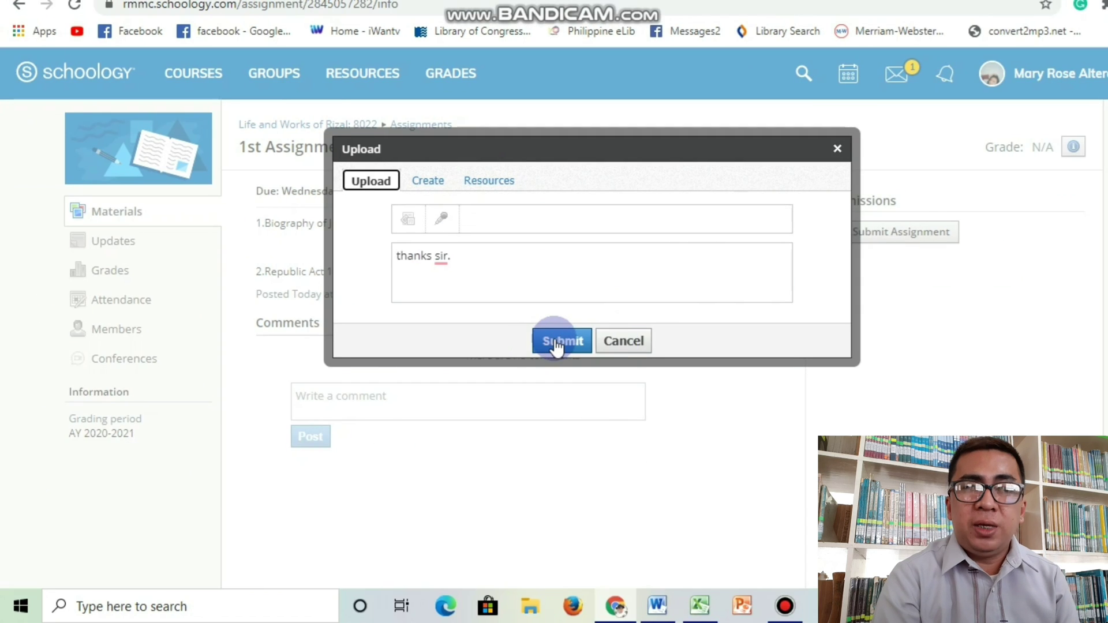
left_click(620, 345)
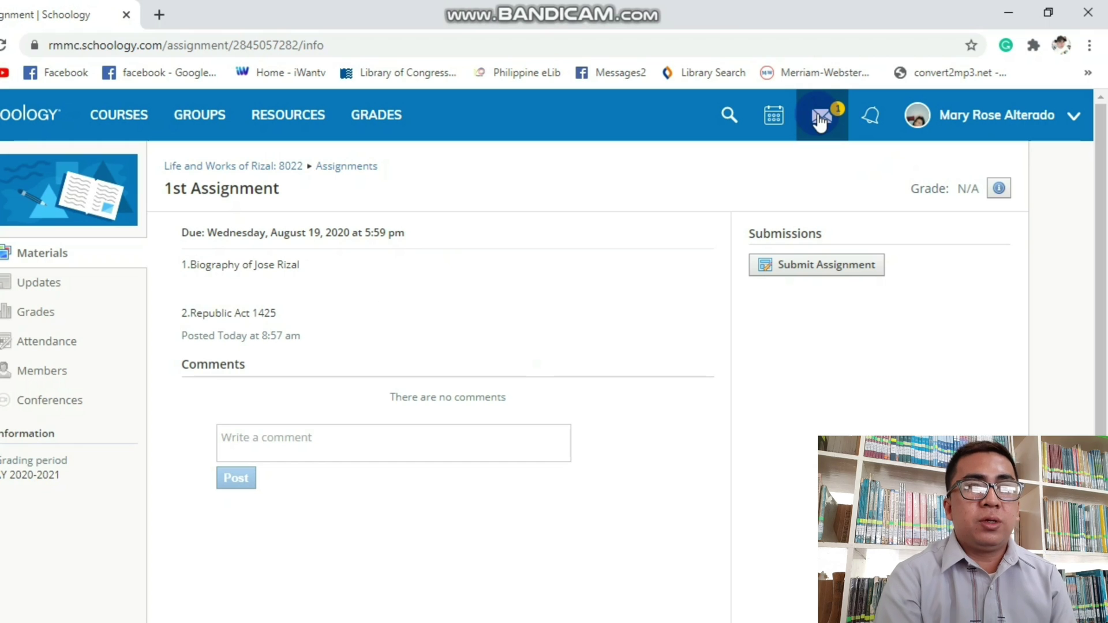
Preview the received messages and check the August 2020 calendar for the 1st Assignment, leaving for the home page.
left_click(820, 122)
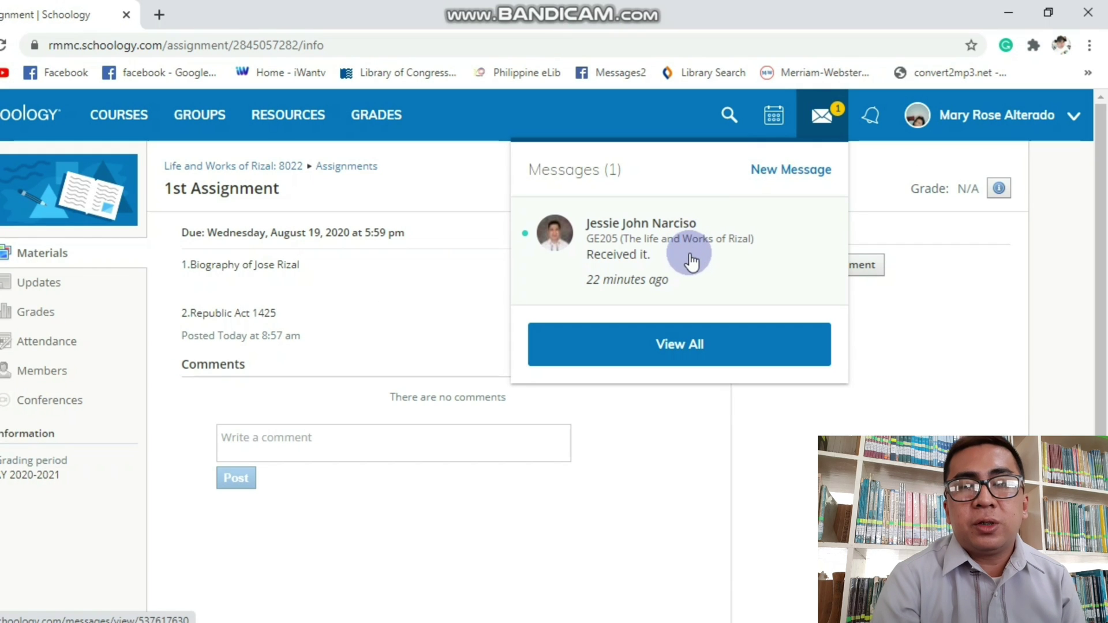
left_click(771, 120)
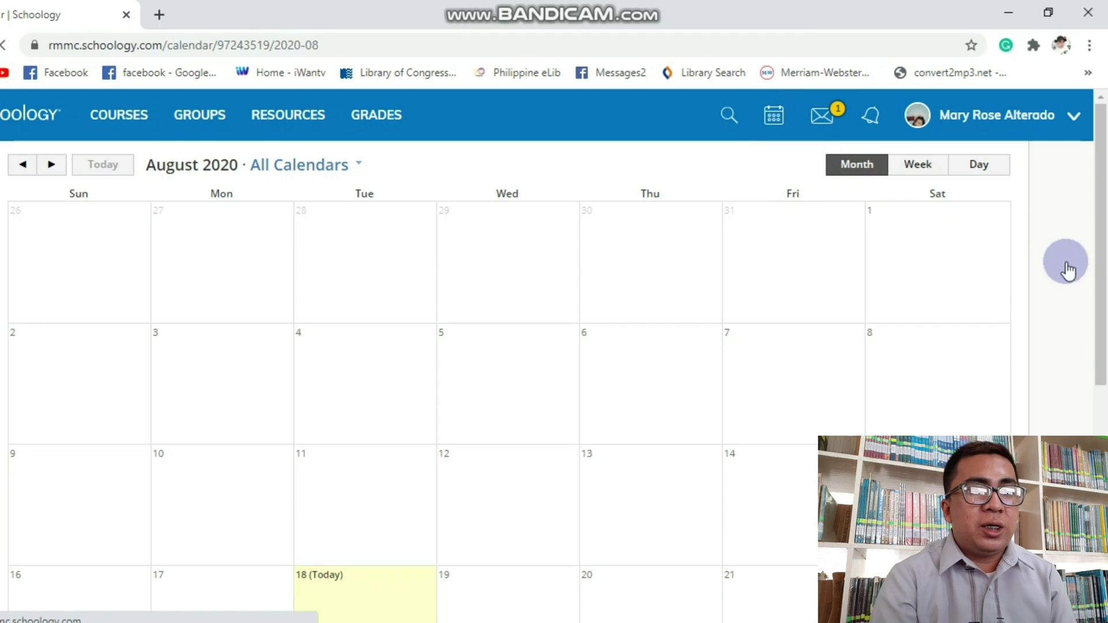
scroll(1086, 262, "down", 3)
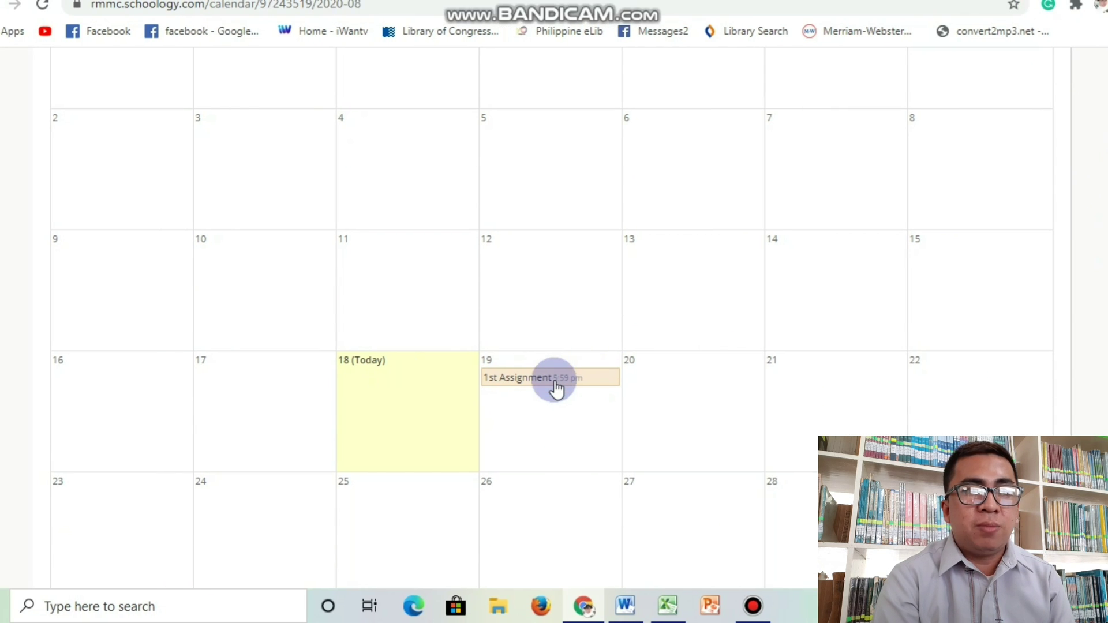
scroll(1096, 312, "up", 3)
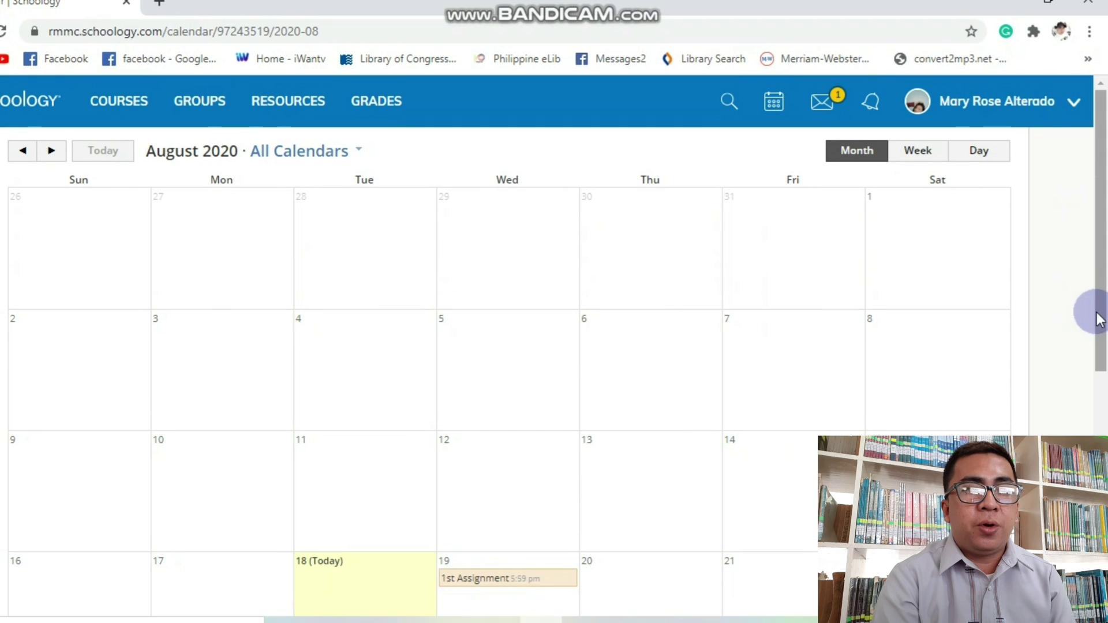
left_click(15, 107)
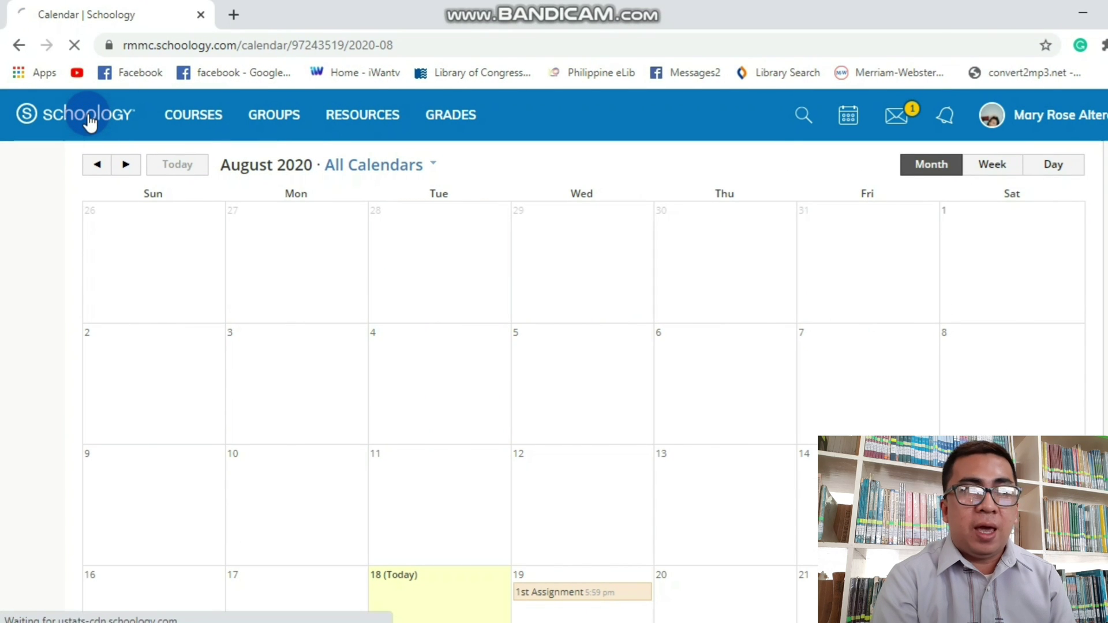